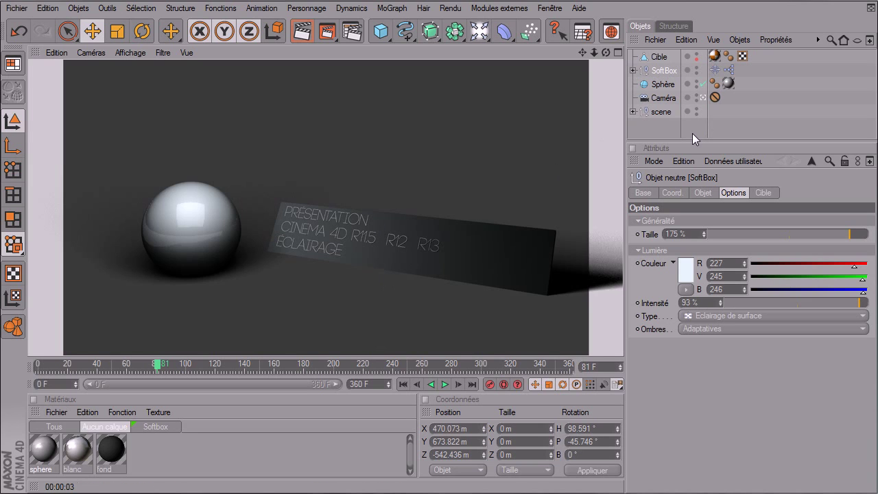
Start a new empty project and add a sphere to it
left_click(18, 8)
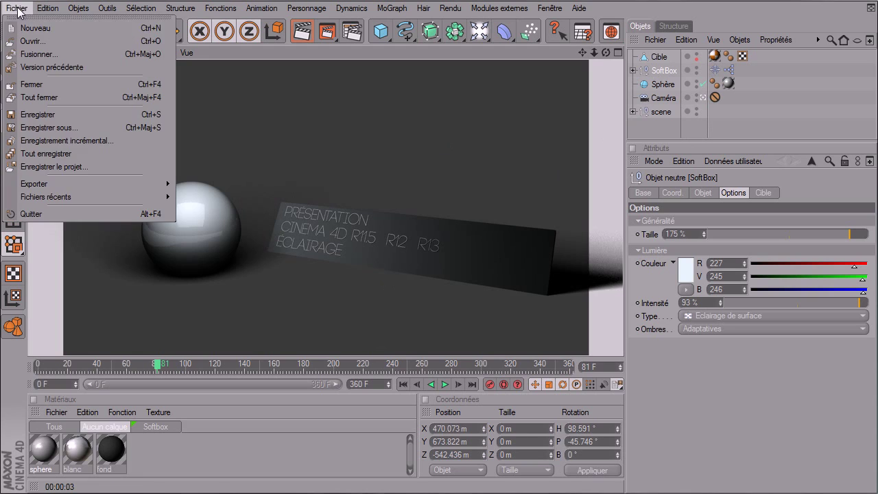
left_click(34, 28)
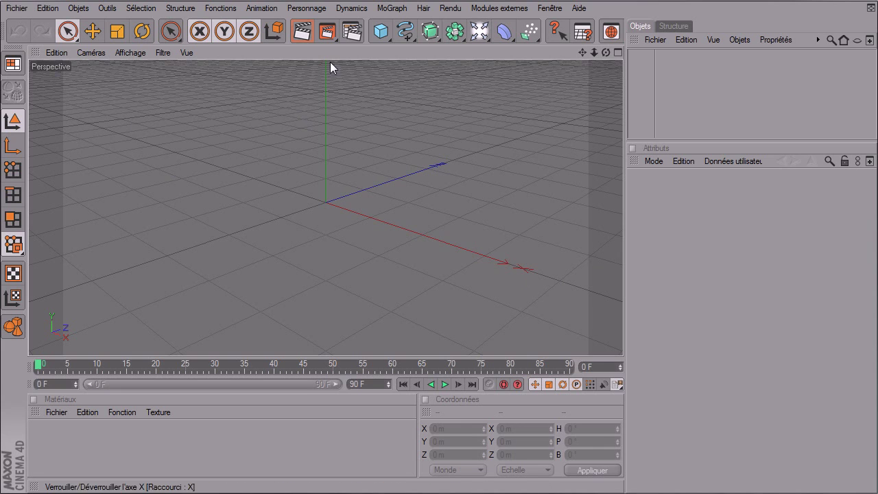
left_click_drag(382, 33, 539, 51)
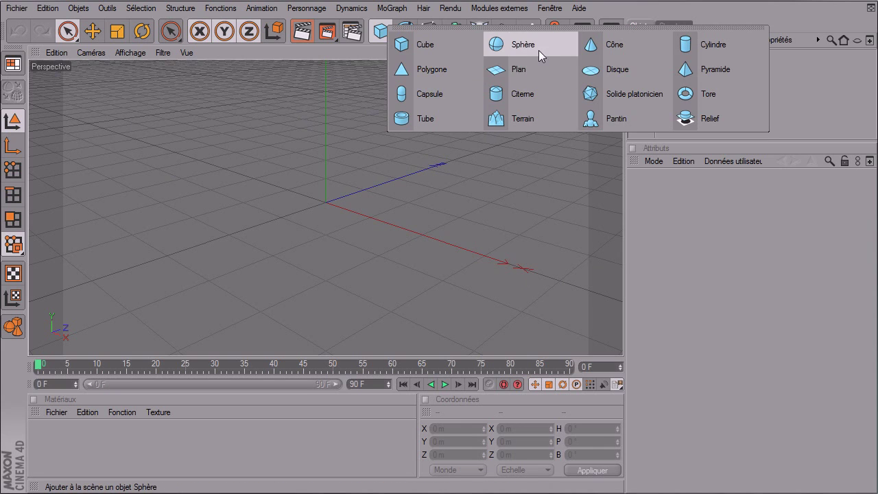
Add a floor at Y -68.43 m under the sphere and apply a new material, Mat, to the sphere
mouse_move(479, 31)
left_mouse_down()
mouse_move(512, 79)
mouse_move(605, 91)
left_mouse_up()
mouse_move(330, 128)
left_mouse_down()
mouse_move(623, 340)
mouse_move(331, 144)
left_mouse_up()
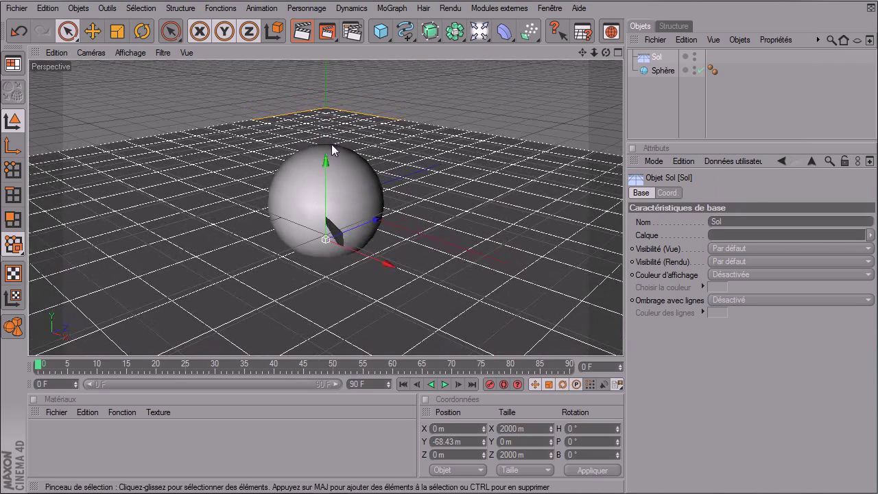
double_click(60, 440)
left_click_drag(59, 440, 332, 184)
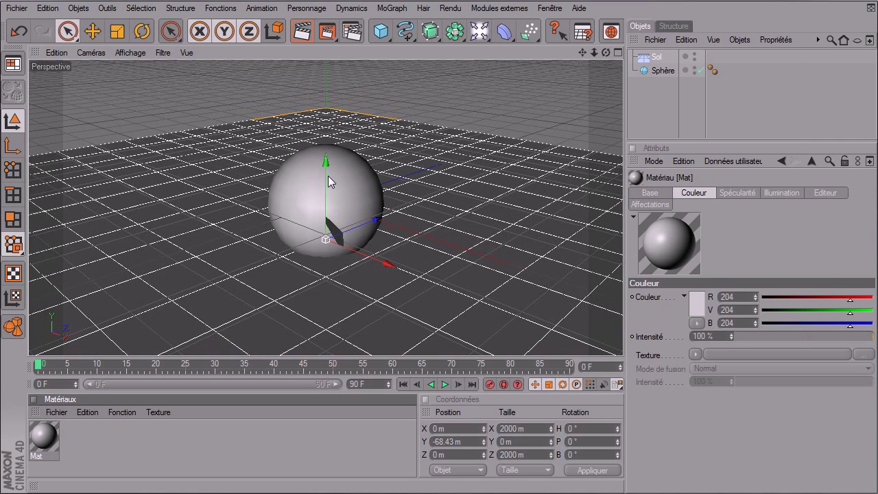
Enable Mat's reflection with a Fresnel texture at 16% intensity, then render the viewport
double_click(43, 438)
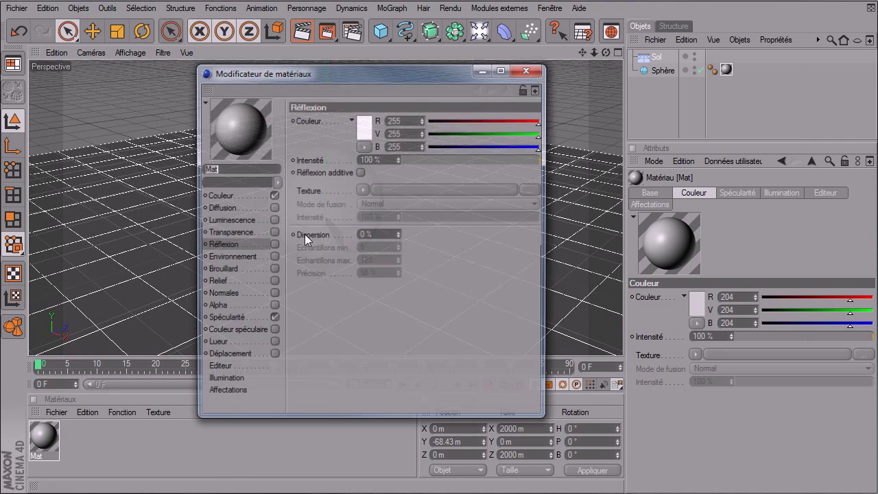
left_click(273, 244)
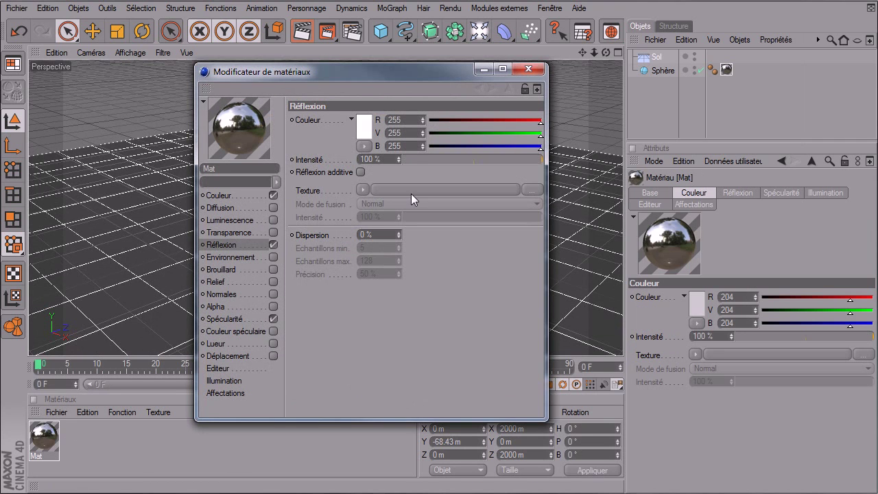
left_click(363, 190)
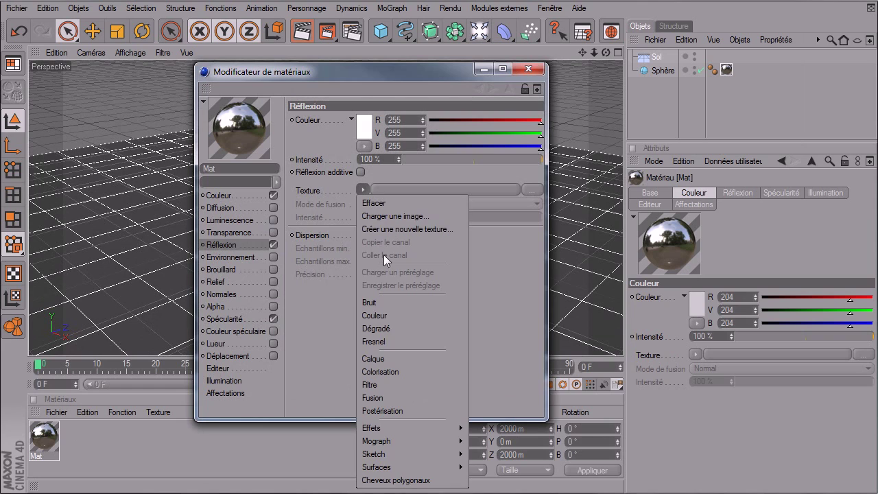
left_click(377, 343)
left_click(424, 160)
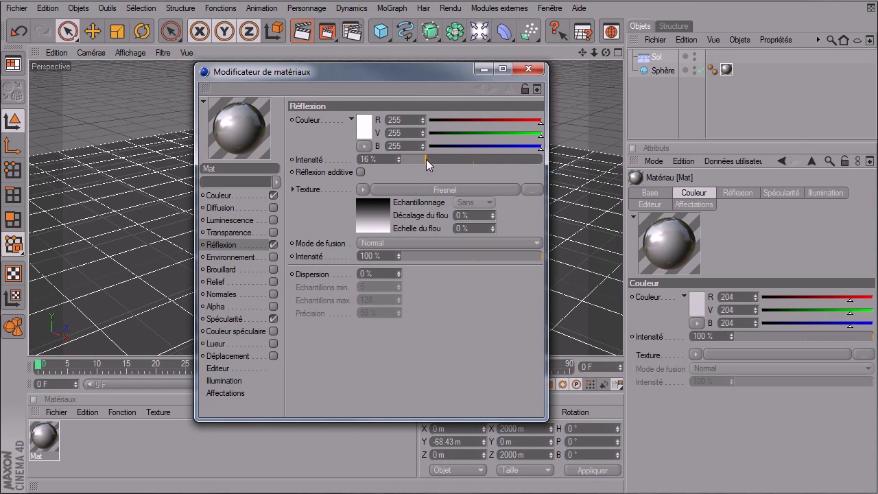
left_click(522, 70)
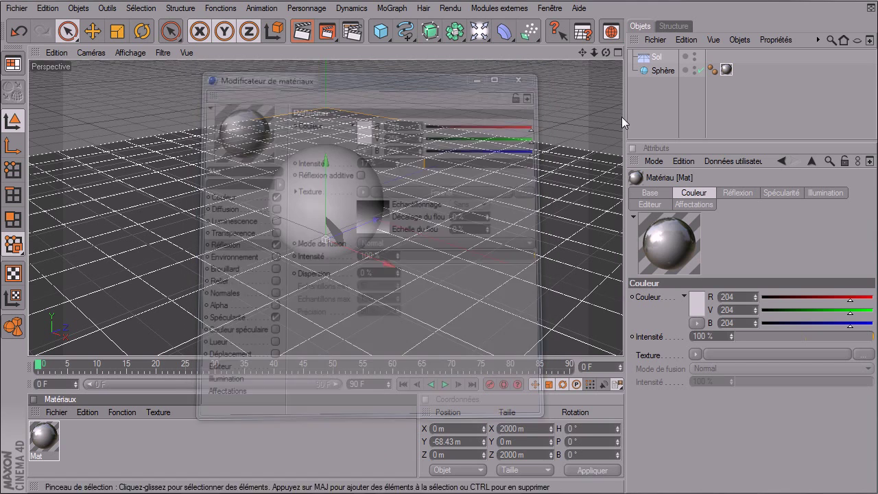
left_click(304, 38)
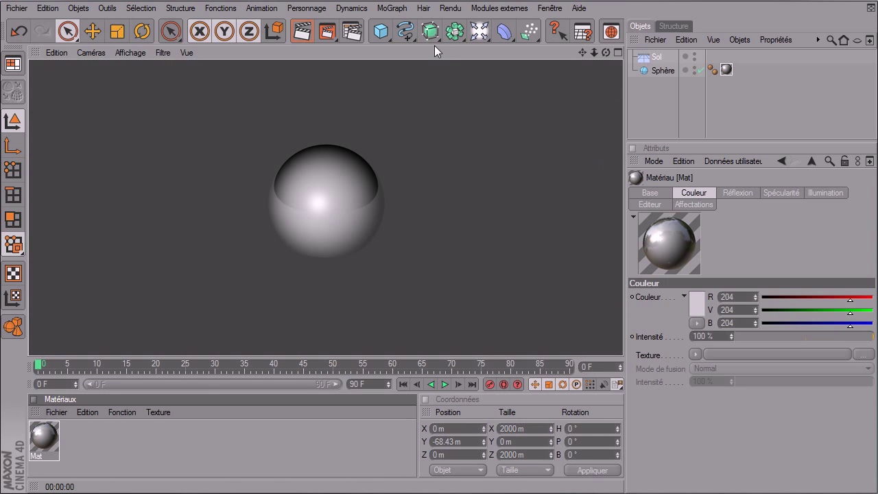
Clear the viewport render and merge the softbox scene file, adding SoftBox, Cible and three materials
left_click(642, 97)
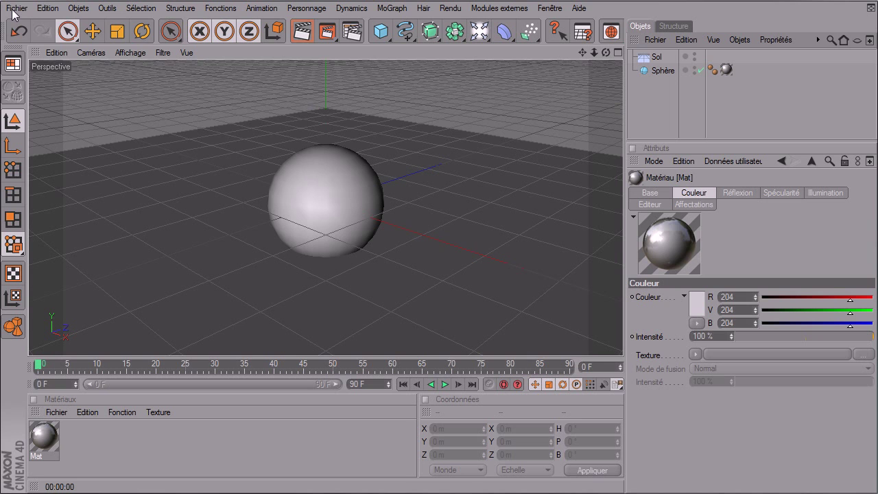
left_click(15, 8)
left_click(55, 54)
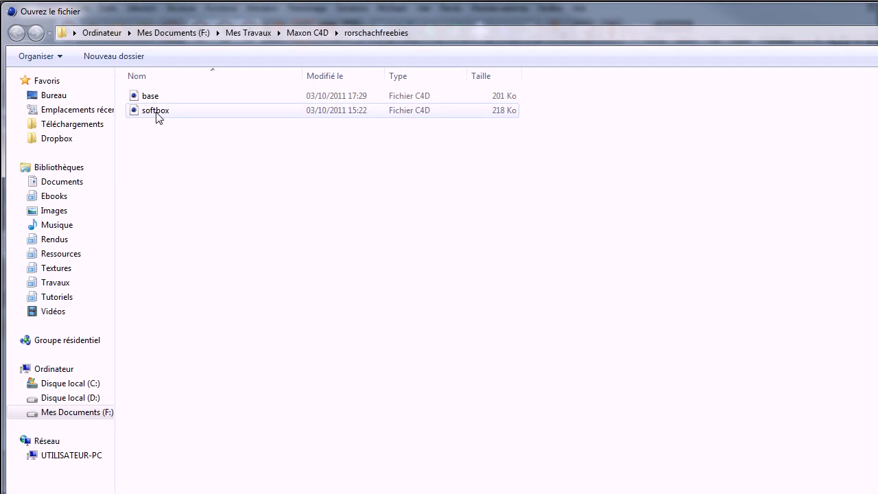
left_click(153, 116)
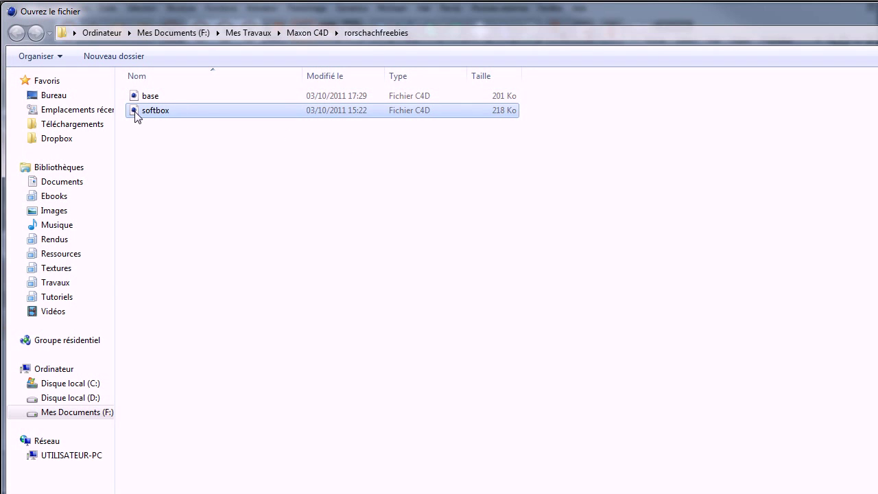
key("Return")
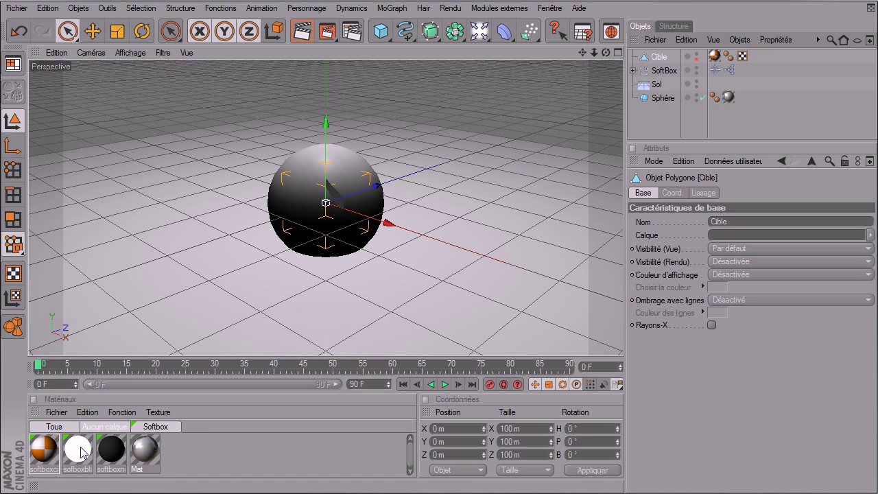
left_click(672, 70)
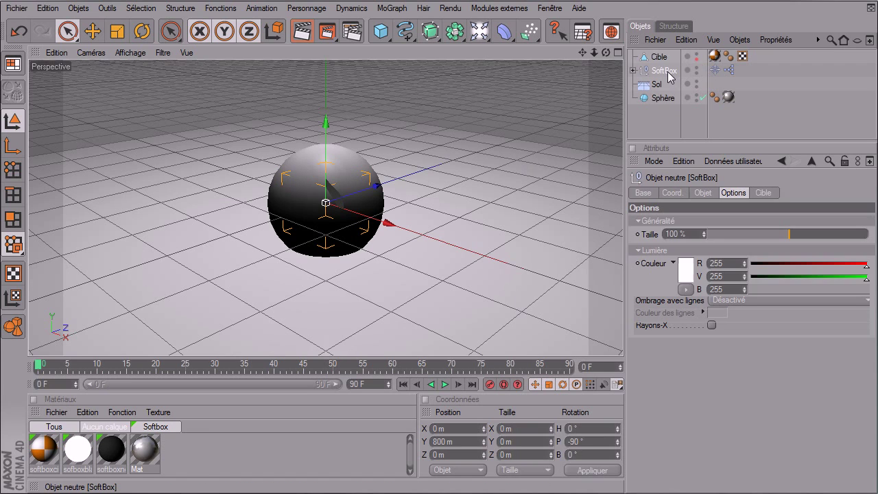
left_click(633, 70)
left_click(634, 70)
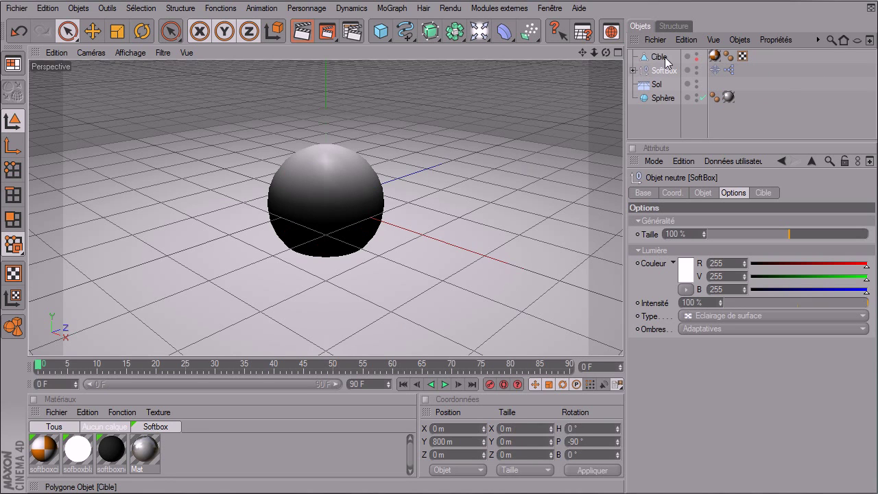
left_click(661, 58)
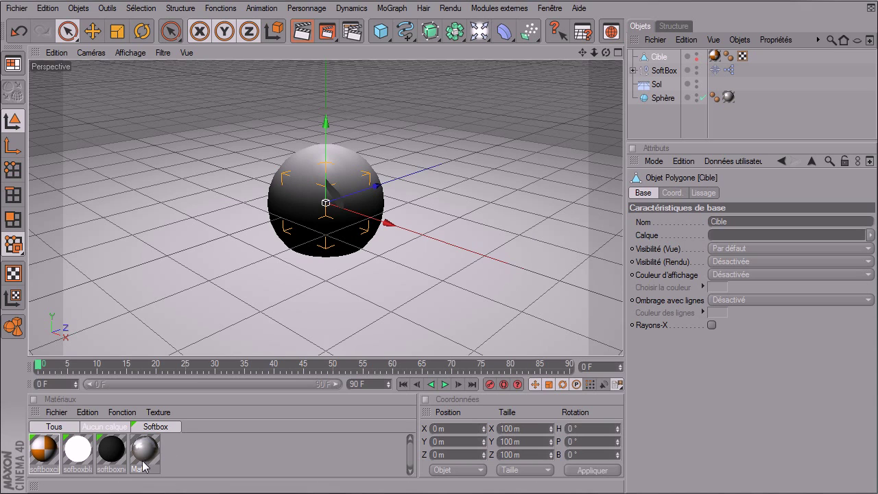
left_click(152, 428)
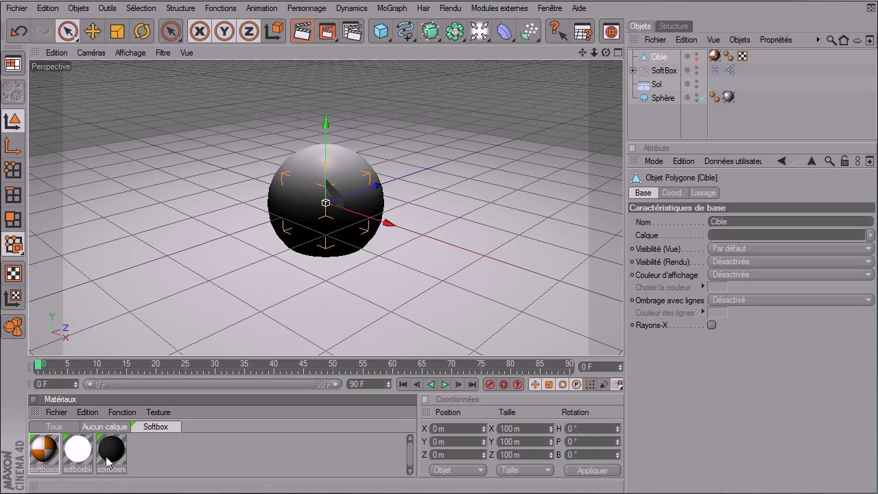
left_click(76, 465)
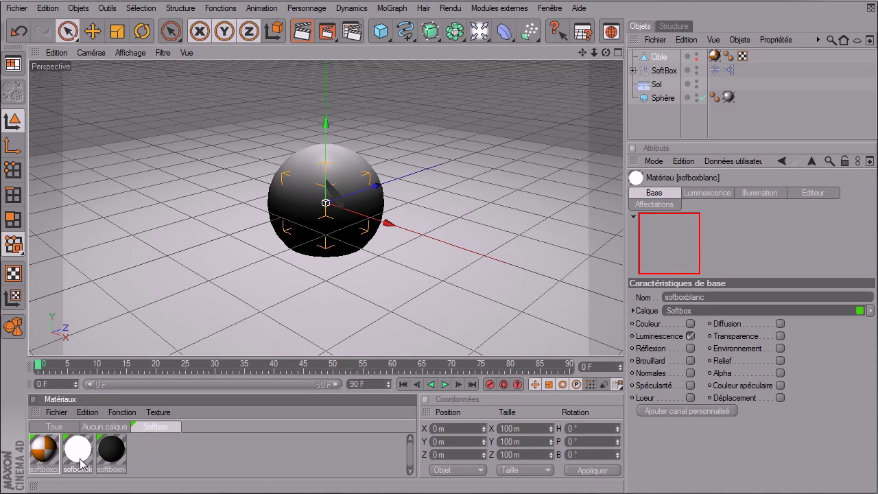
left_click(110, 453)
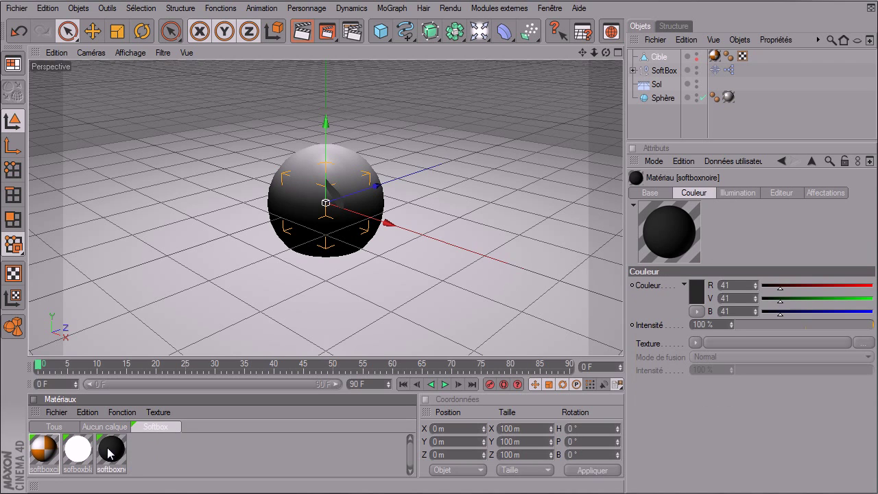
left_click(58, 450)
left_click(204, 459)
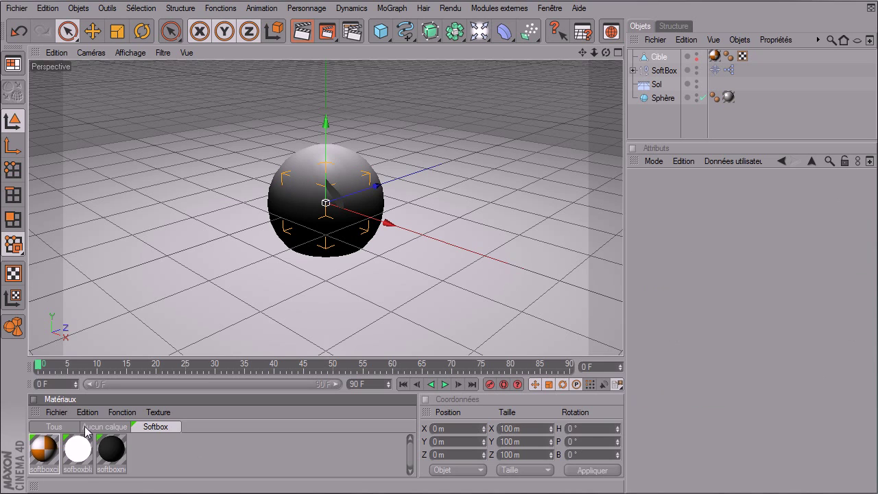
left_click(91, 426)
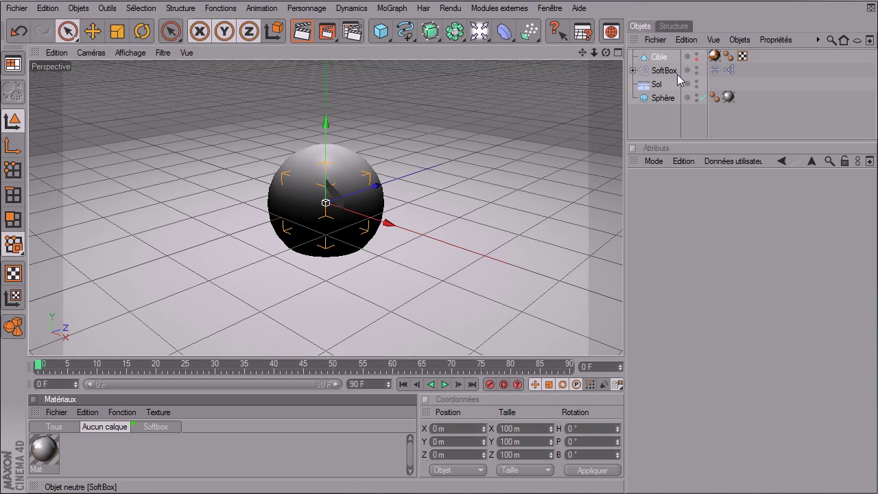
Move the sphere along Z to about 70 m and shift the Cible target into it
left_click(655, 100)
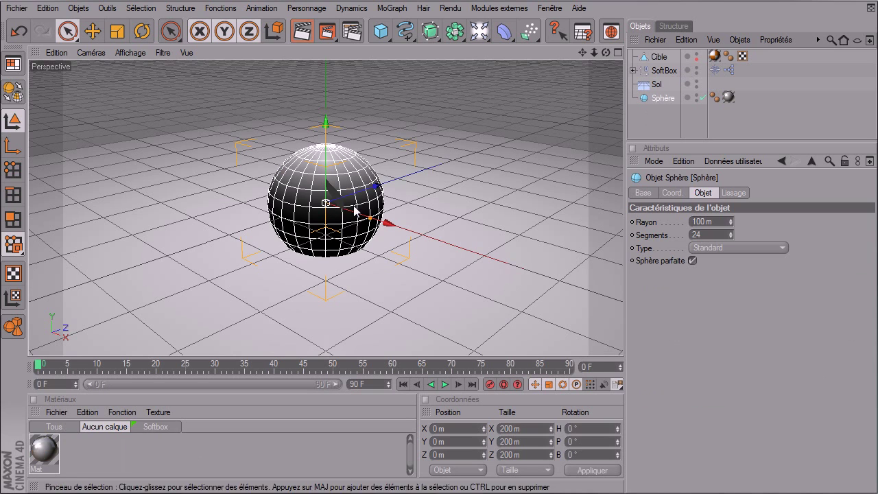
left_click_drag(377, 189, 624, 345)
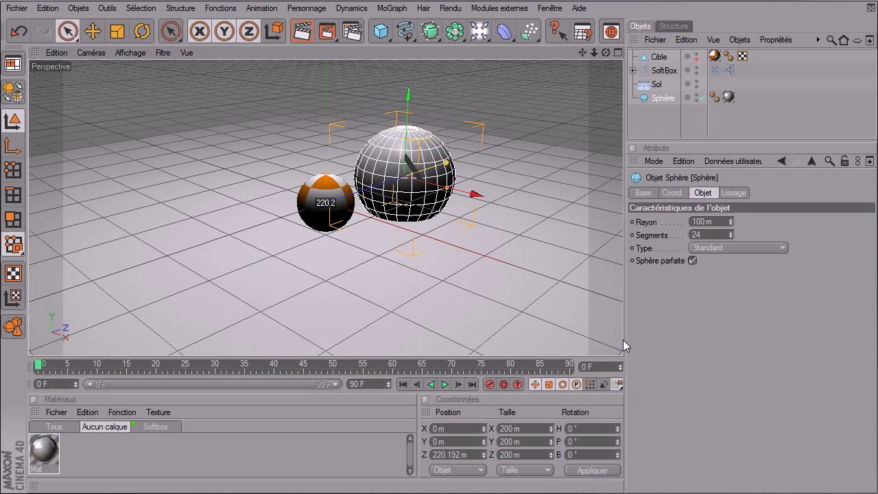
left_click(655, 59)
mouse_move(377, 186)
left_mouse_down()
mouse_move(624, 342)
mouse_move(391, 177)
left_mouse_up()
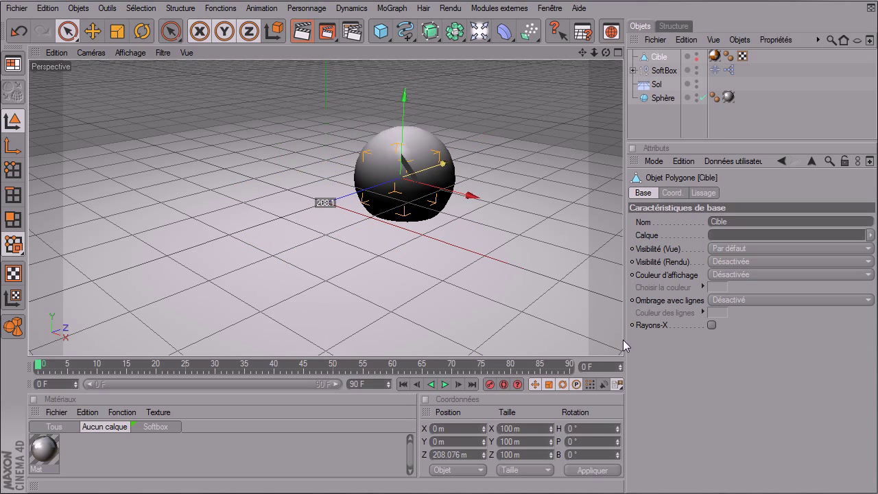
Place Cible at the sphere, at X 0.176 m, Y 22.169 m, Z 221.145 m
mouse_move(591, 53)
left_mouse_down()
mouse_move(580, 38)
mouse_move(382, 150)
left_mouse_up()
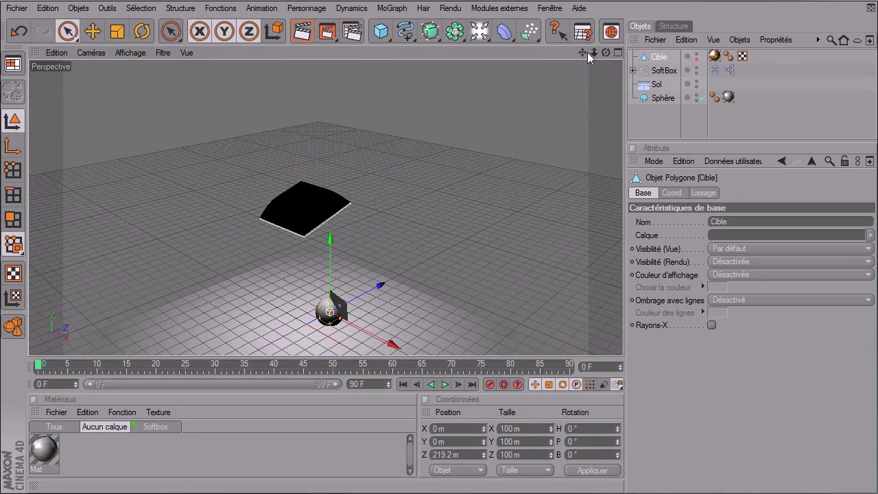
left_click_drag(587, 52, 623, 340)
mouse_move(397, 224)
left_mouse_down()
mouse_move(623, 346)
mouse_move(386, 284)
mouse_move(623, 339)
left_mouse_up()
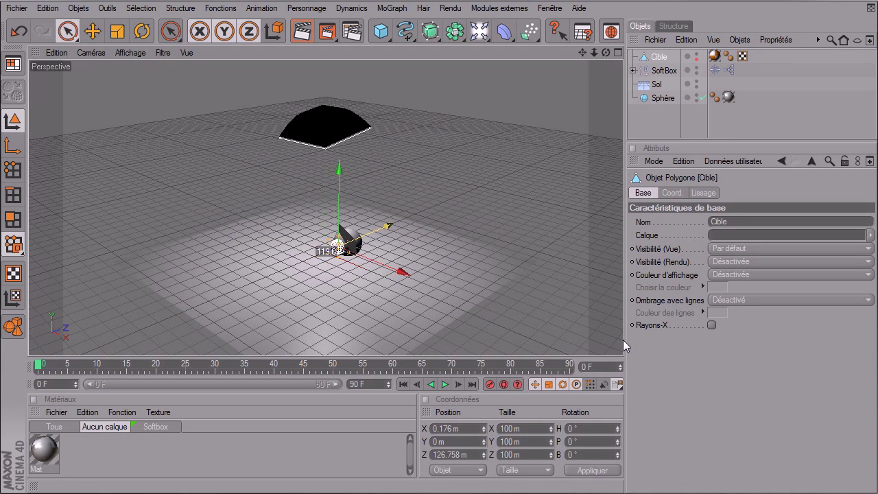
left_click_drag(623, 339, 623, 340)
left_click_drag(347, 177, 623, 340)
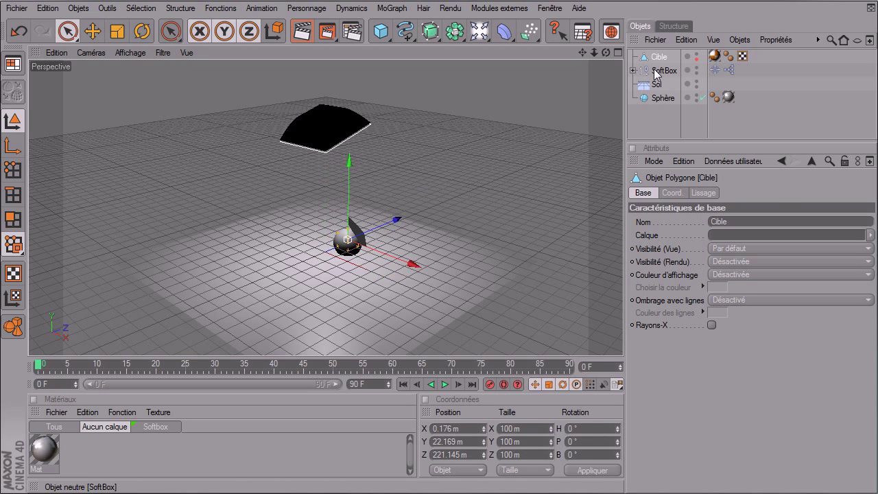
Enlarge the SoftBox light to 171% size
left_click(655, 73)
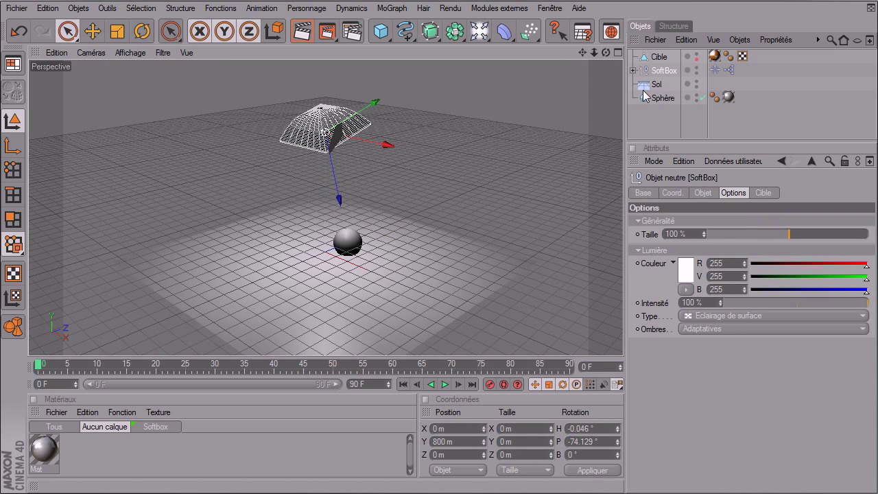
left_click_drag(594, 52, 623, 340)
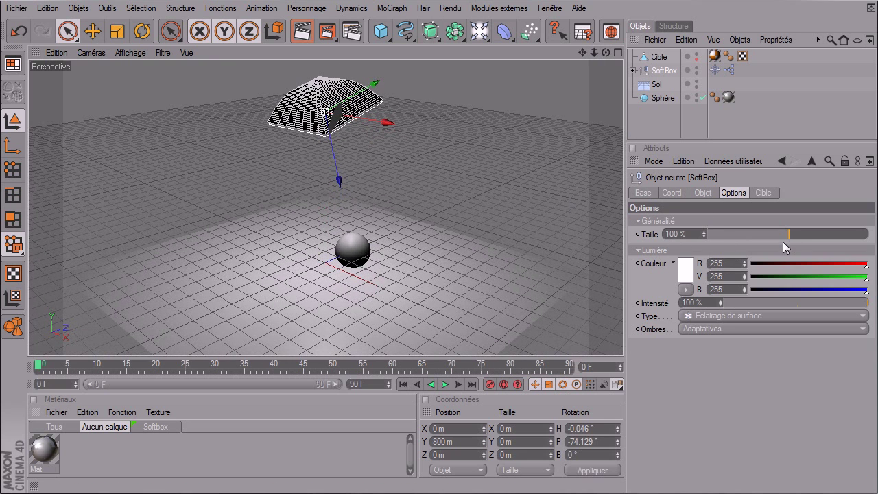
mouse_move(787, 233)
left_mouse_down()
mouse_move(843, 237)
mouse_move(823, 253)
mouse_move(847, 250)
left_mouse_up()
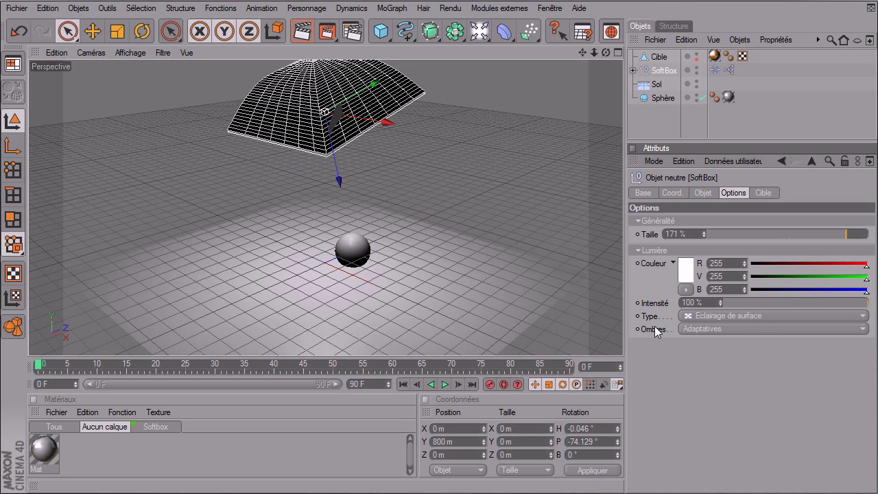
Keep SoftBox as an area light (Eclairage de surface) with Adaptatives shadows
left_click(767, 315)
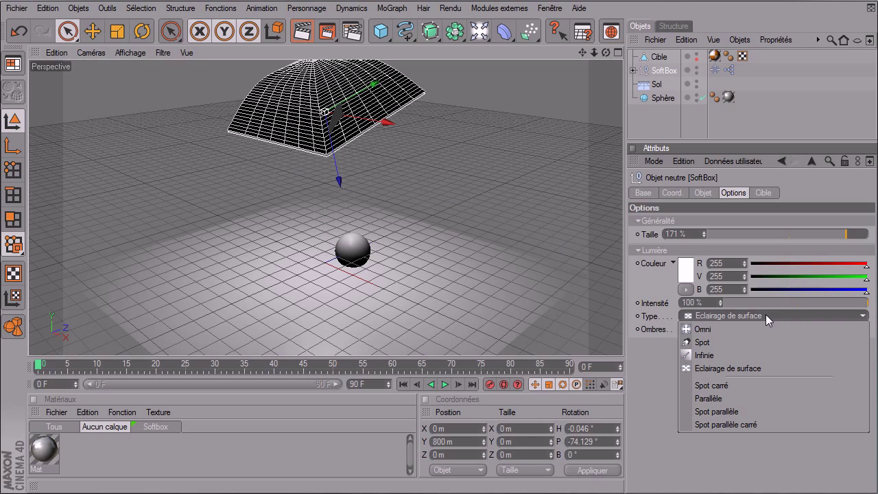
left_click(744, 371)
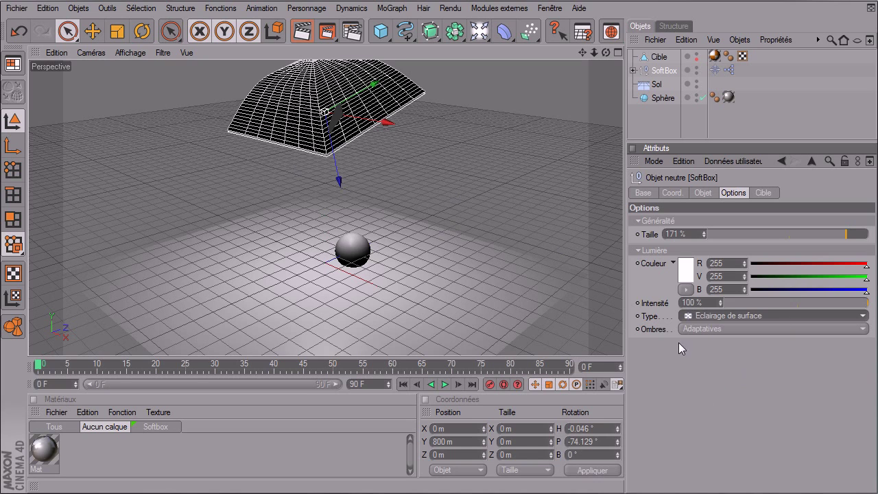
left_click(703, 333)
left_click(702, 333)
left_click(702, 333)
left_click(706, 381)
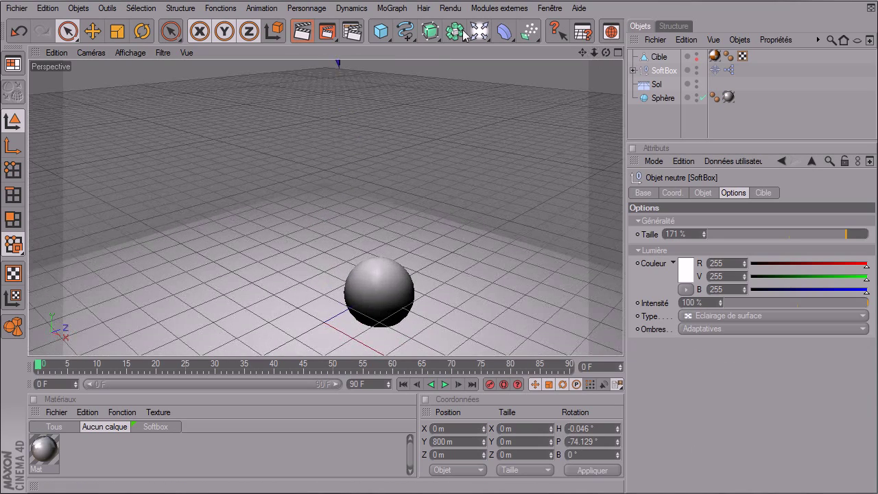
Test-render the viewport and dim the SoftBox intensity down to 76%
left_click_drag(578, 57, 352, 37)
key("ctrl+r")
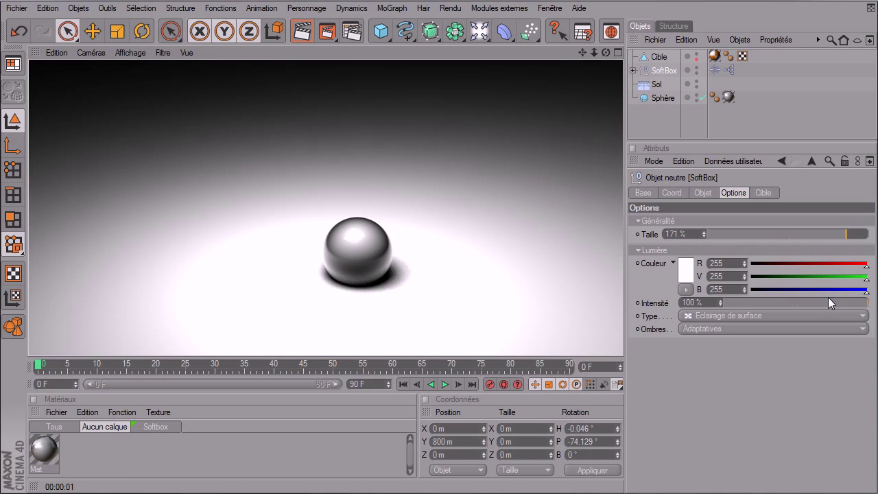
mouse_move(857, 306)
left_mouse_down()
mouse_move(831, 304)
mouse_move(857, 307)
left_mouse_up()
left_click(302, 31)
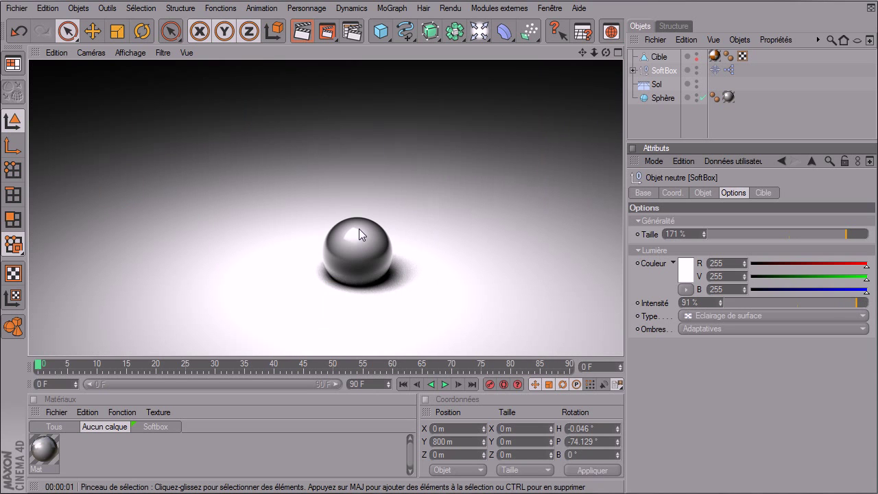
left_click_drag(849, 306, 835, 305)
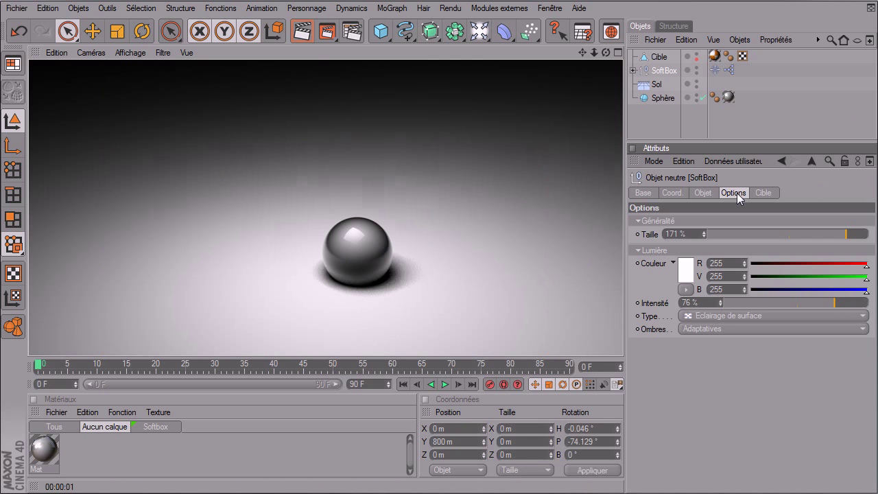
left_click(646, 122)
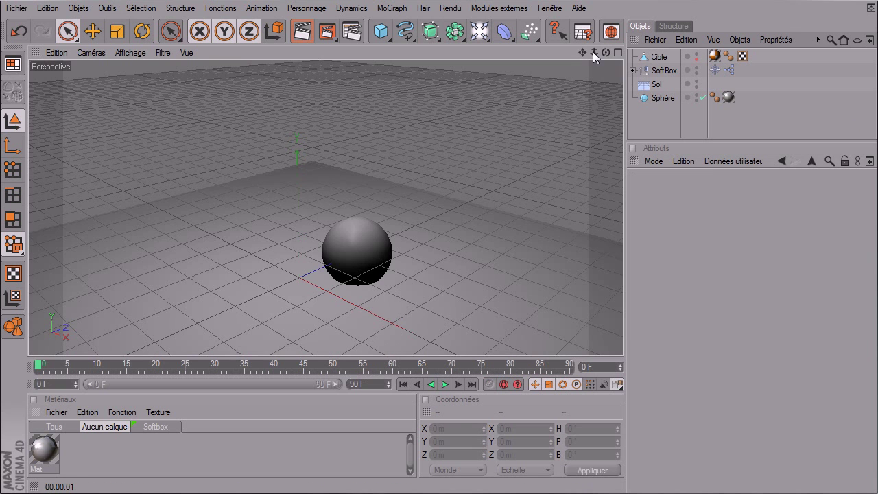
Zoom out to show the floor, sphere and softbox, and select SoftBox again
scroll(617, 340, "down", 5)
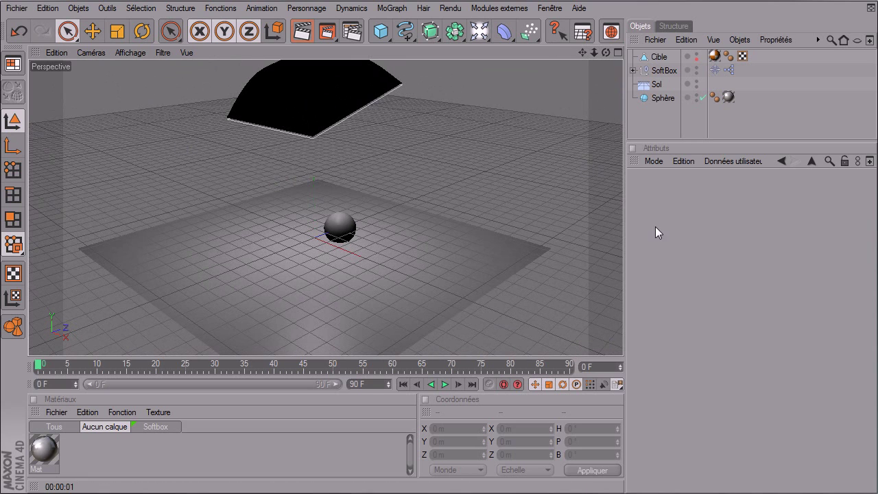
left_click(662, 71)
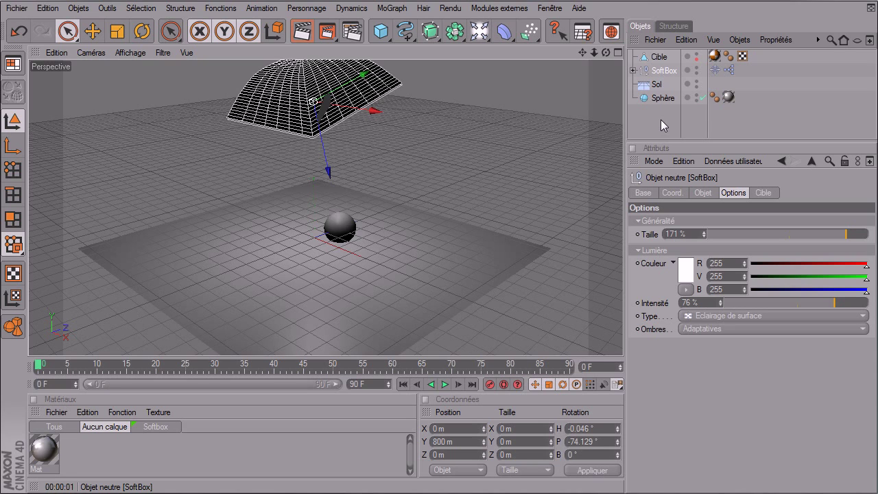
Duplicate SoftBox as SoftBox.1 and move it to X 688.006 m, Z 623.578 m beside the sphere
key("ctrl+c")
key("ctrl+v")
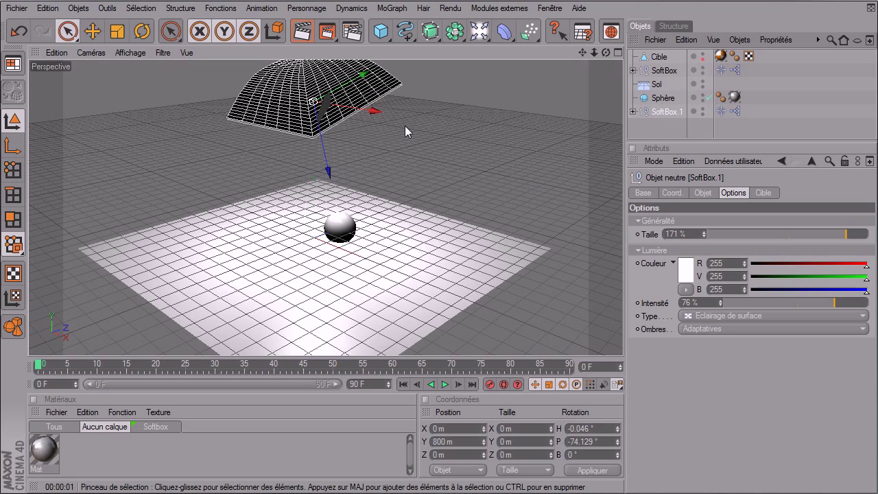
mouse_move(362, 112)
left_mouse_down()
mouse_move(642, 338)
mouse_move(623, 339)
left_mouse_up()
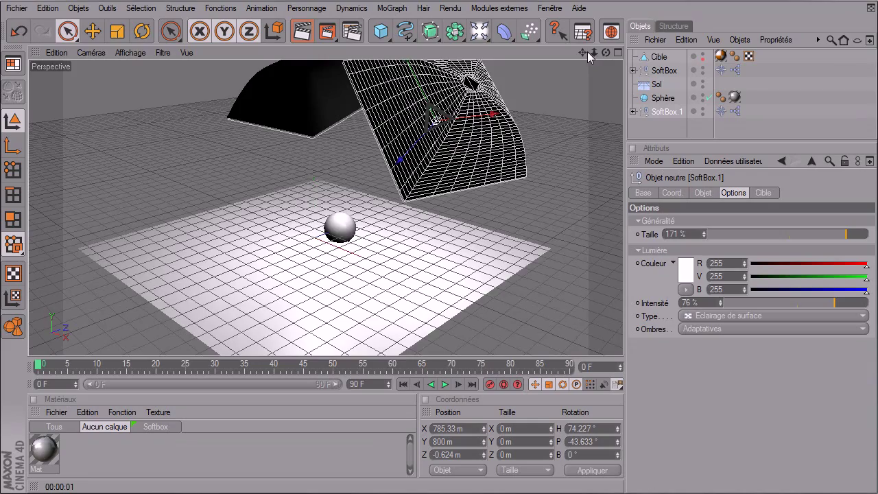
left_click_drag(588, 52, 625, 345)
left_click_drag(467, 215, 422, 250)
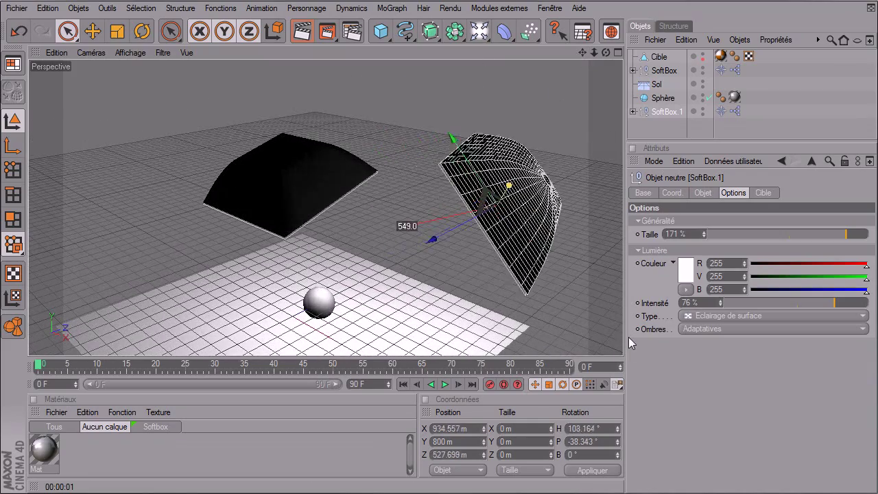
left_click_drag(623, 340, 417, 169)
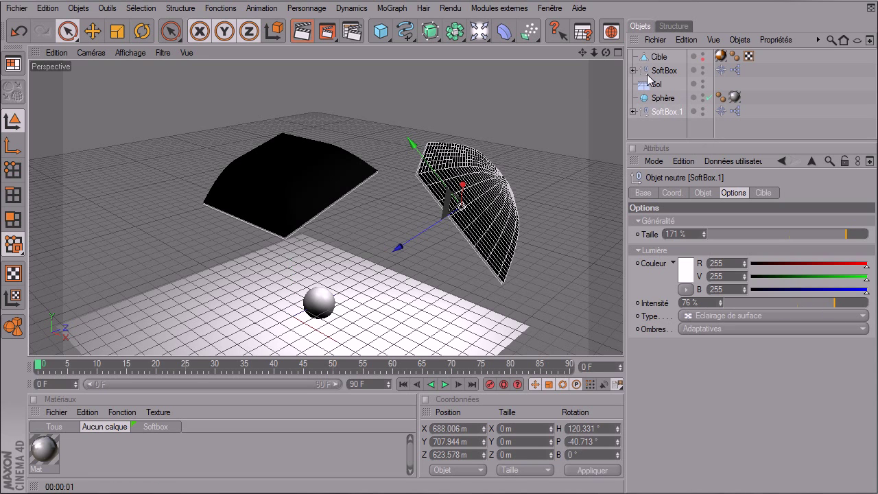
Lower SoftBox.1 to about 55% and dim the first SoftBox to 51%
left_click(823, 304)
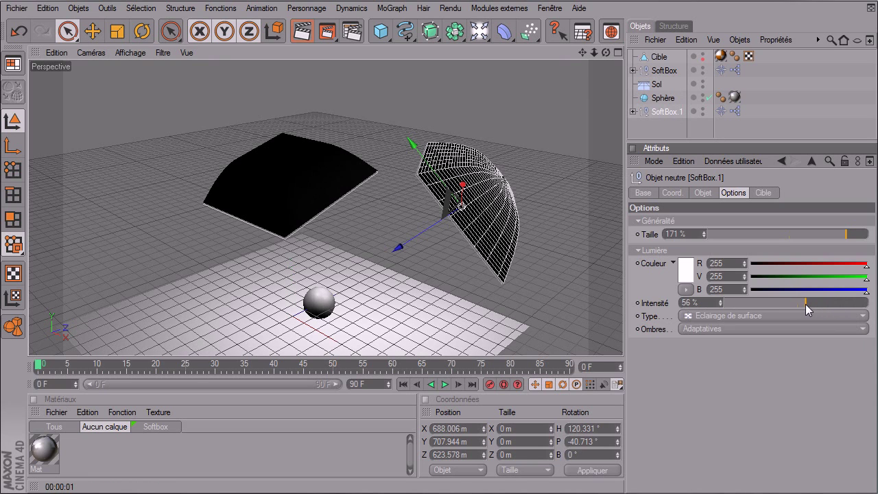
left_click(667, 71)
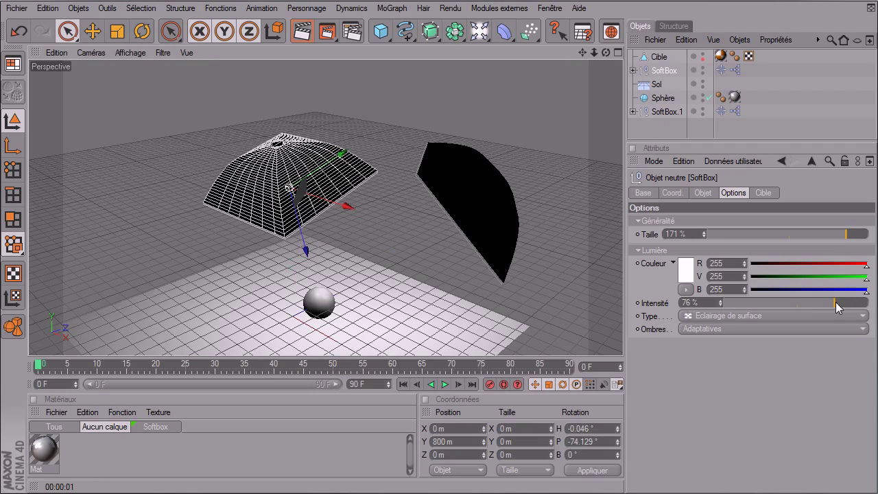
left_click_drag(835, 304, 799, 304)
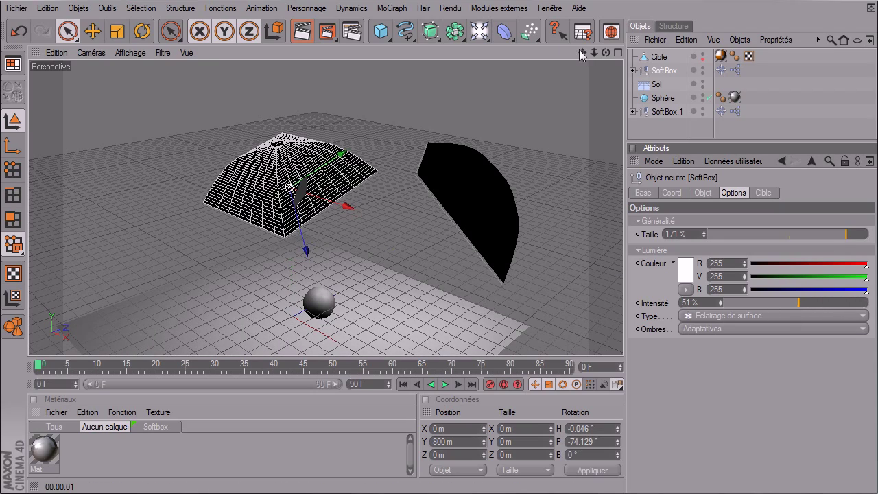
Frame the sphere, render the viewport, and dim the first SoftBox to 18%
left_click_drag(582, 53, 584, 59)
left_click_drag(623, 339, 576, 53)
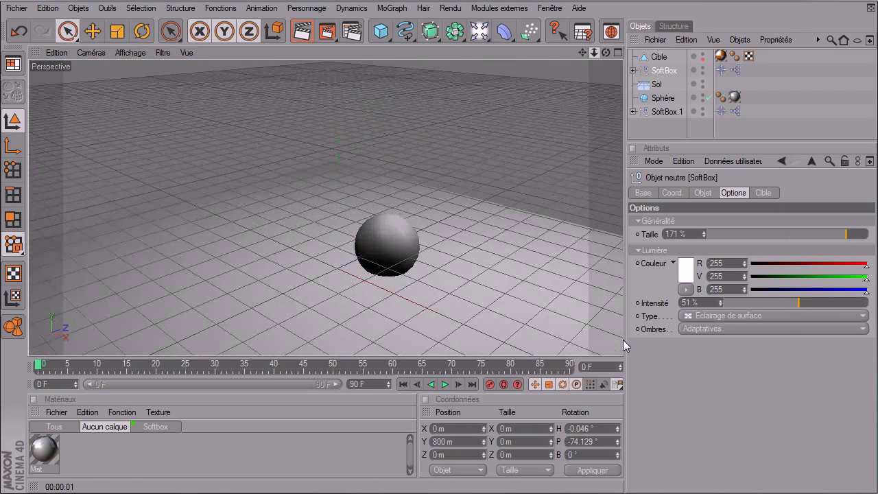
left_click_drag(623, 339, 623, 339)
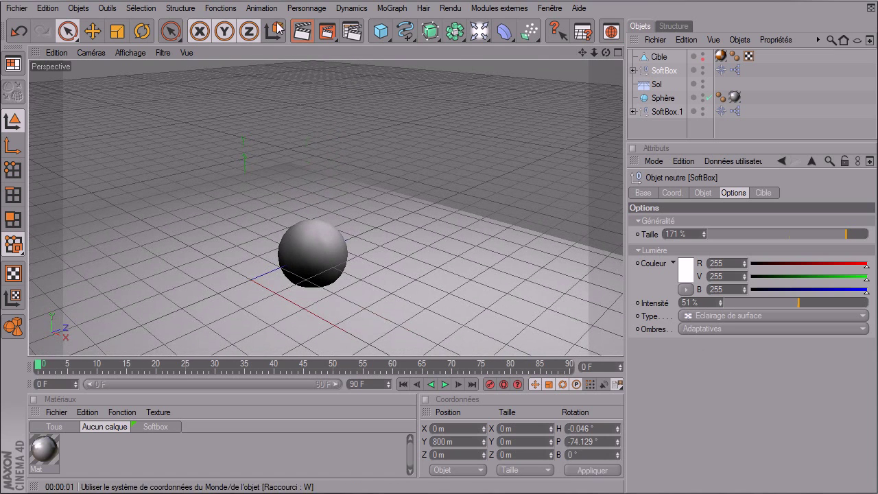
key("ctrl+r")
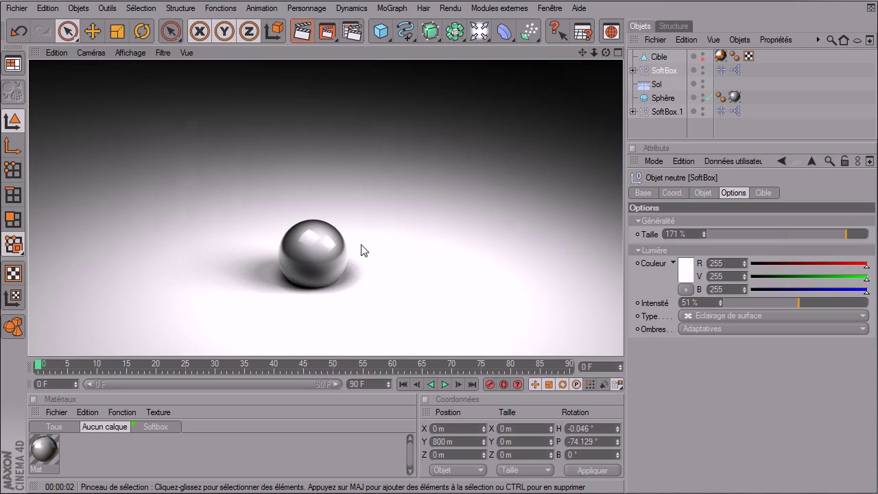
left_click_drag(790, 301, 751, 302)
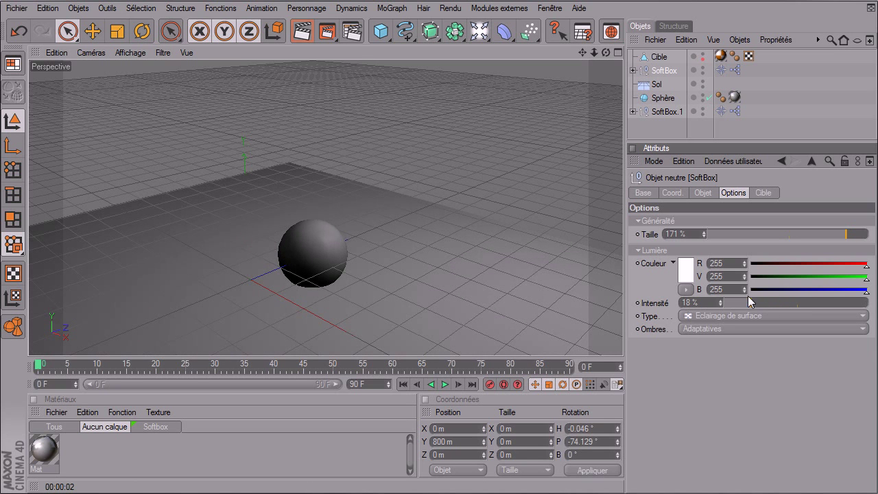
Raise SoftBox.1 to 65% intensity and render the viewport
left_click(663, 112)
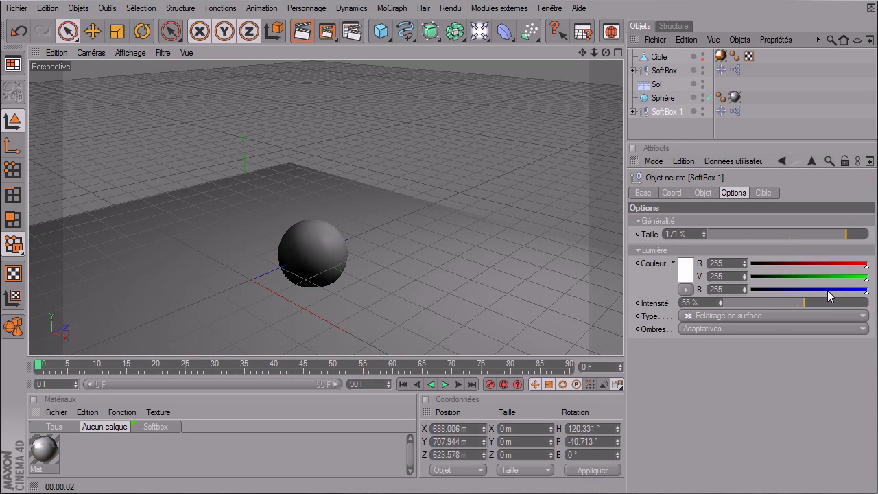
left_click_drag(809, 305, 820, 303)
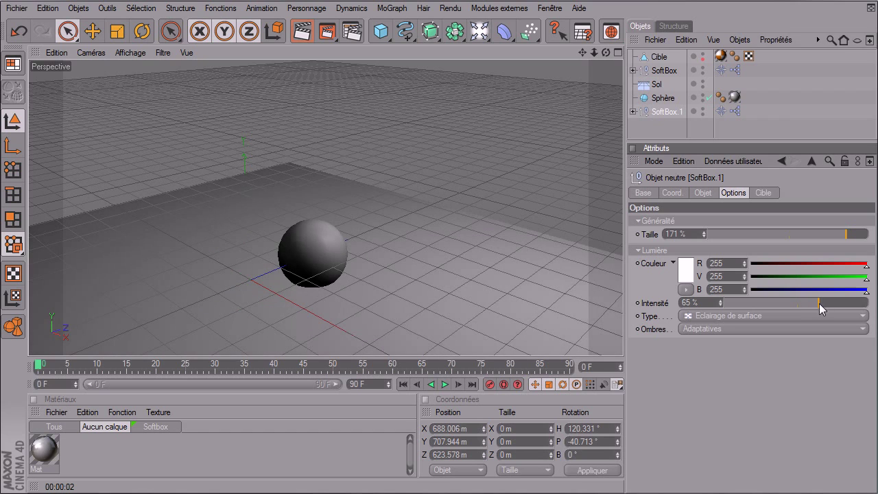
left_click(302, 30)
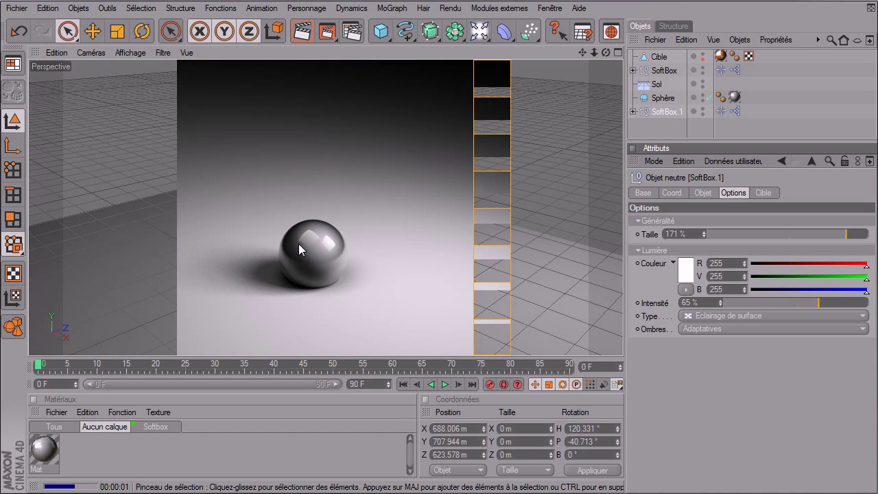